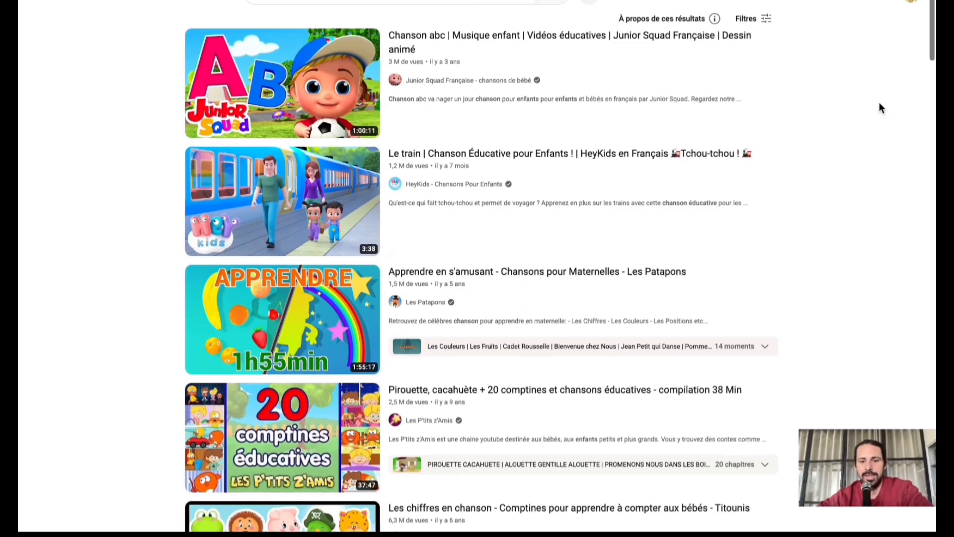
Examine the view counts and topics of the educational children's song videos in the search results
scroll(880, 103, down, 6)
scroll(928, 218, up, 6)
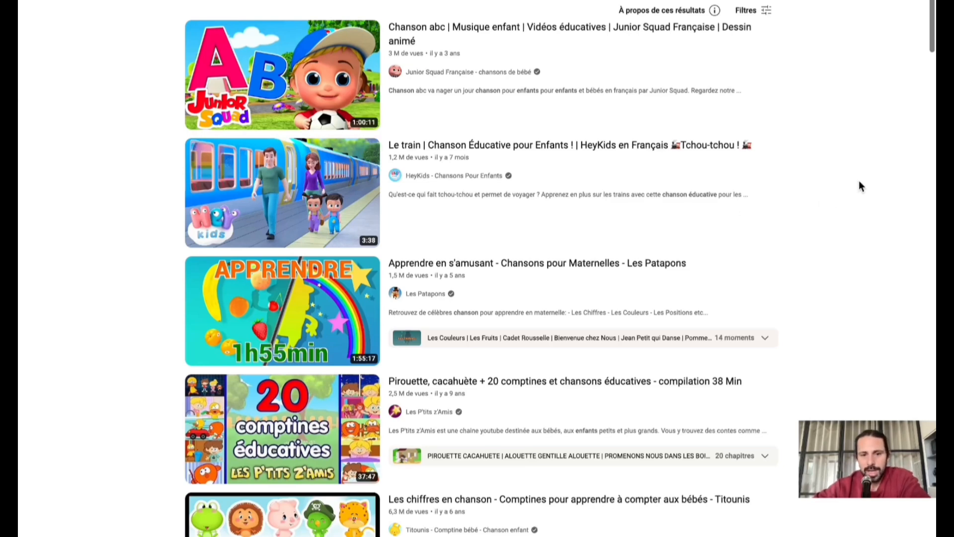
scroll(862, 186, down, 2)
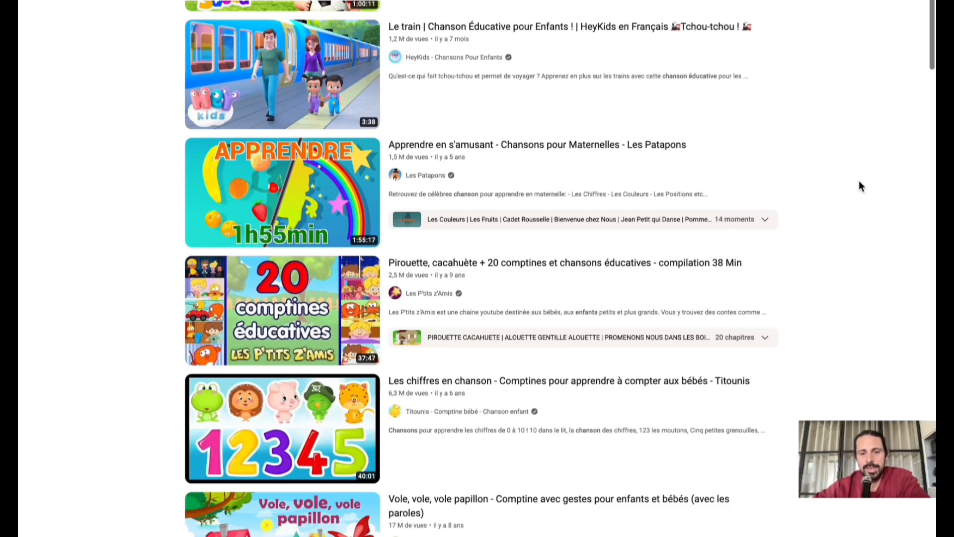
scroll(876, 174, down, 5)
scroll(876, 174, down, 3)
scroll(876, 174, up, 9)
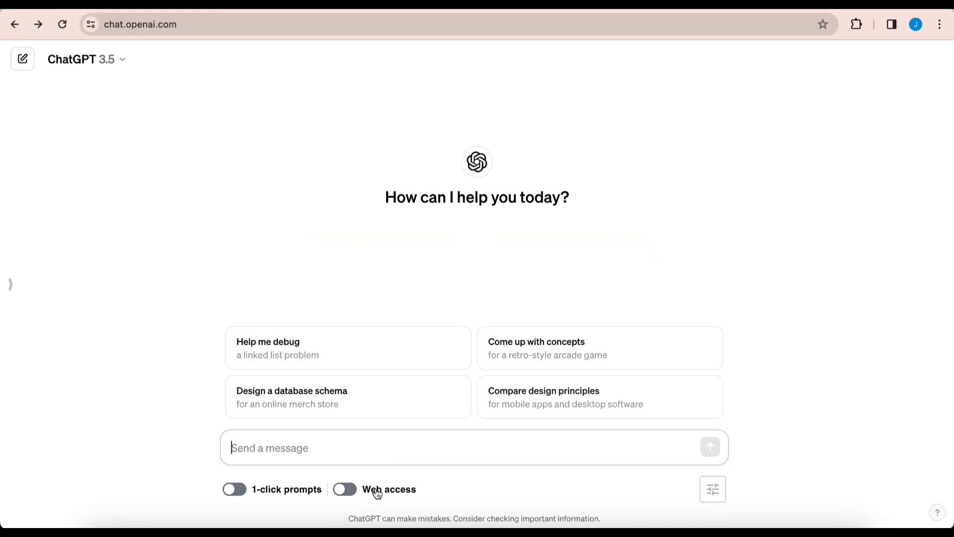
Switch to ChatGPT and submit the request "Fais moi une liste des 6 plus gros mammifères marins"
text(Fais moi une lis)
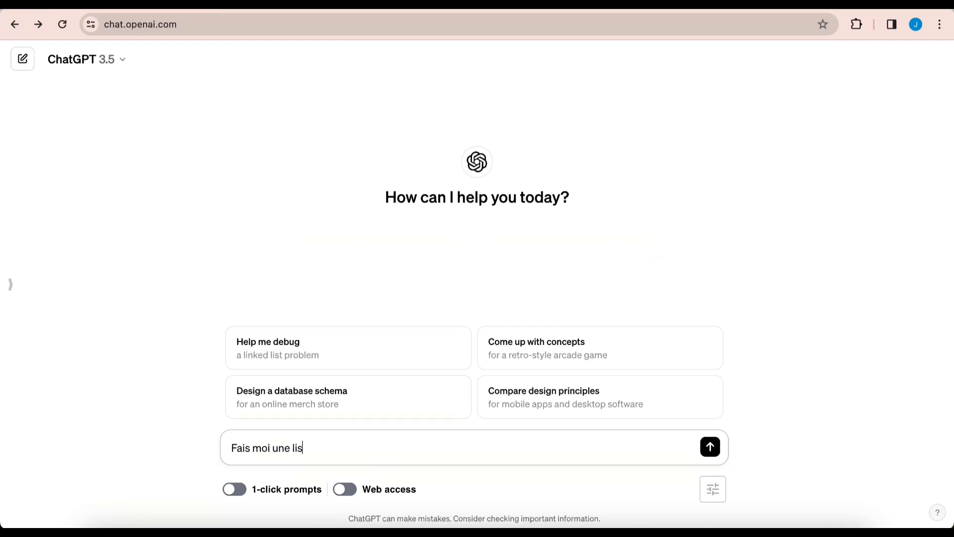
text(te des 6 plus gros )
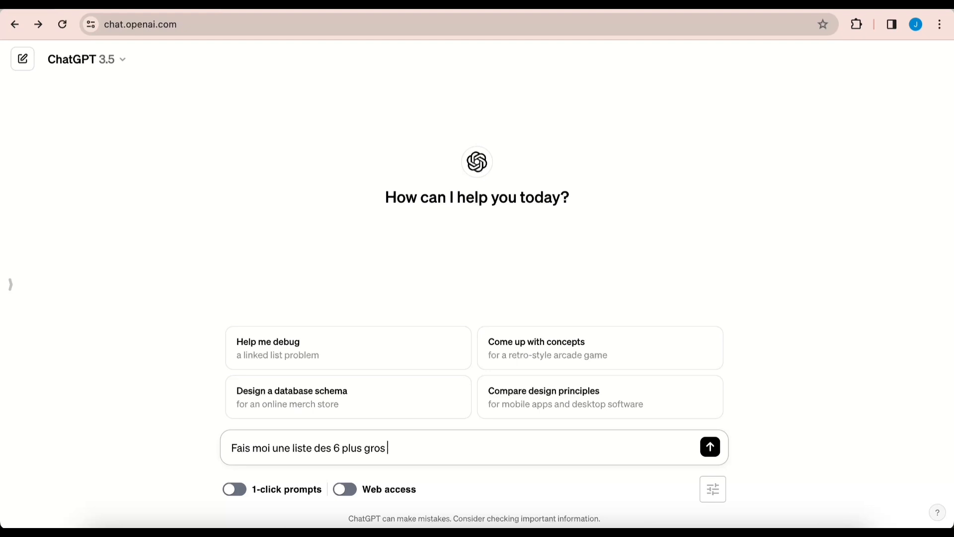
text(mammifères marins)
key(Return)
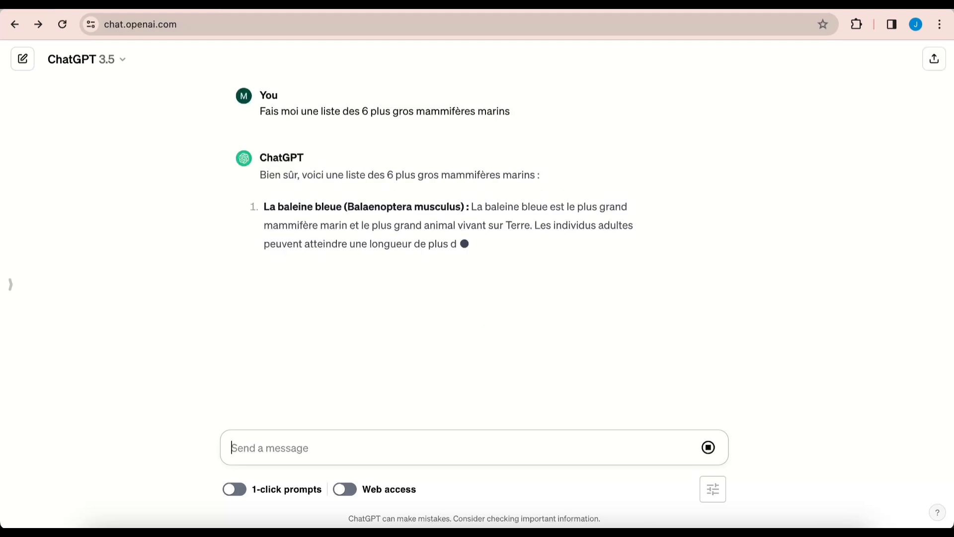
Ask ChatGPT "Ecris moi ça sous la forme d'une musique pour enfant. Rends la drôle et intéressante"
text(Ecris moi ça sous la forme d')
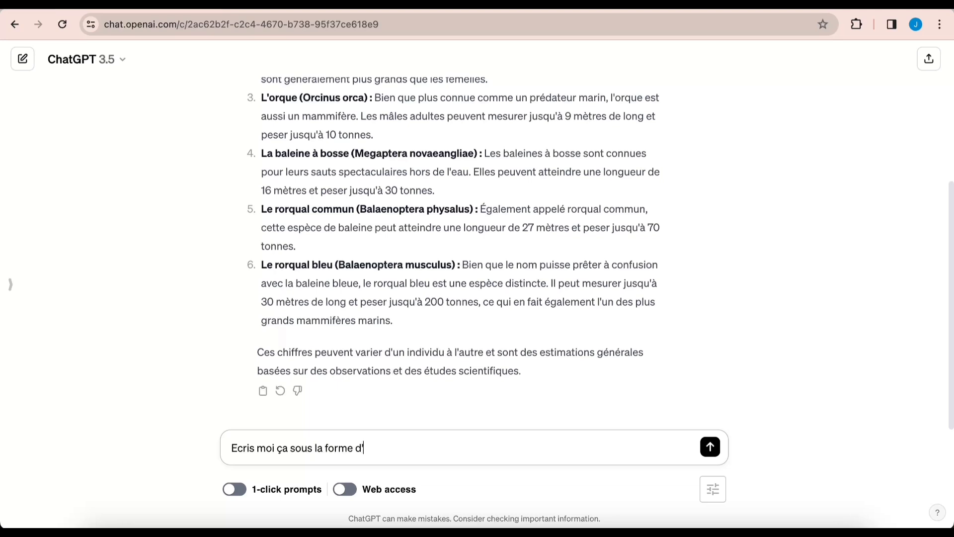
text(une musique pour enfant. Rend)
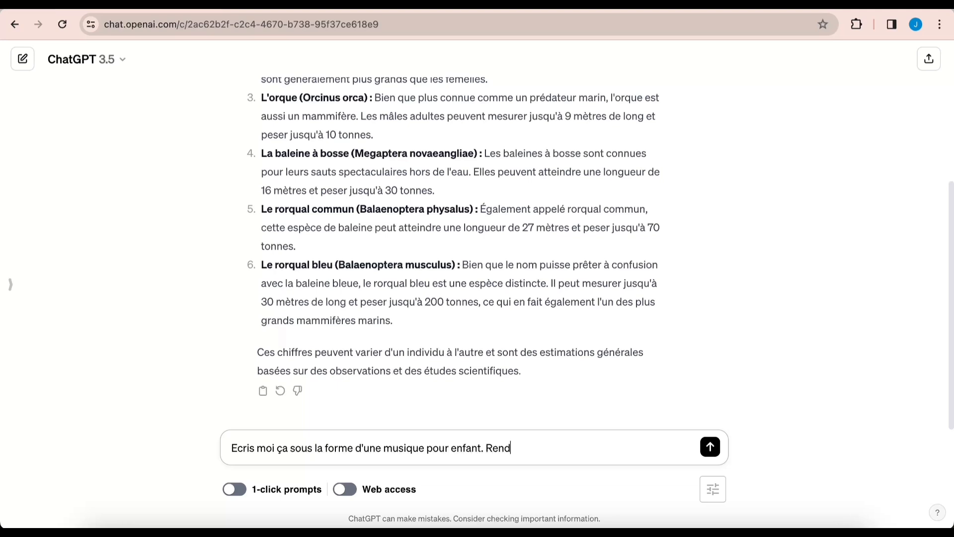
text(s la drôle et intéressante)
key(Return)
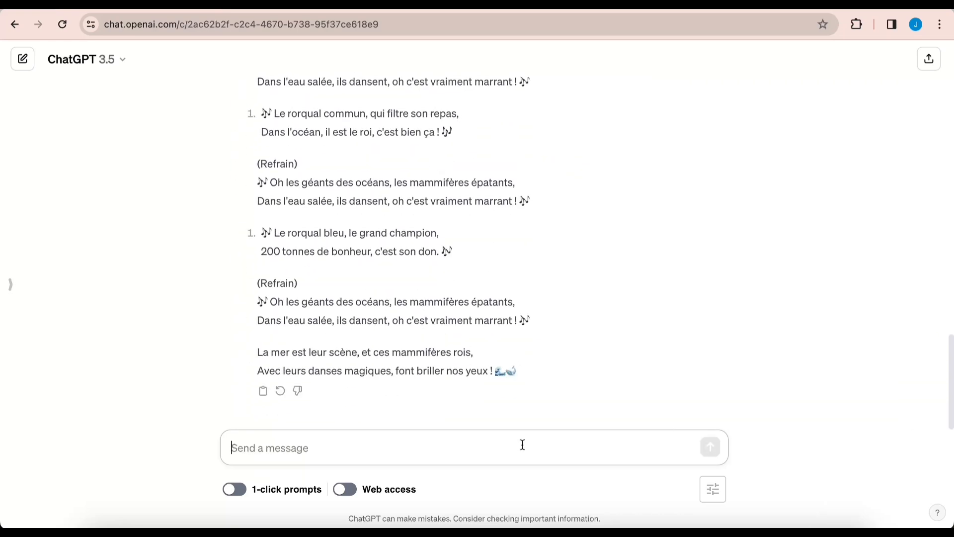
Review the song and ask ChatGPT for scene-by-scene prompts to generate images for an AI-animated clip of it
scroll(520, 298, up, 5)
scroll(520, 301, down, 5)
text(Je vais faire un clip animé via IA avec cette chanson. Peux tu me donner un prompt scène par scène de cette chanson pour générer des images.)
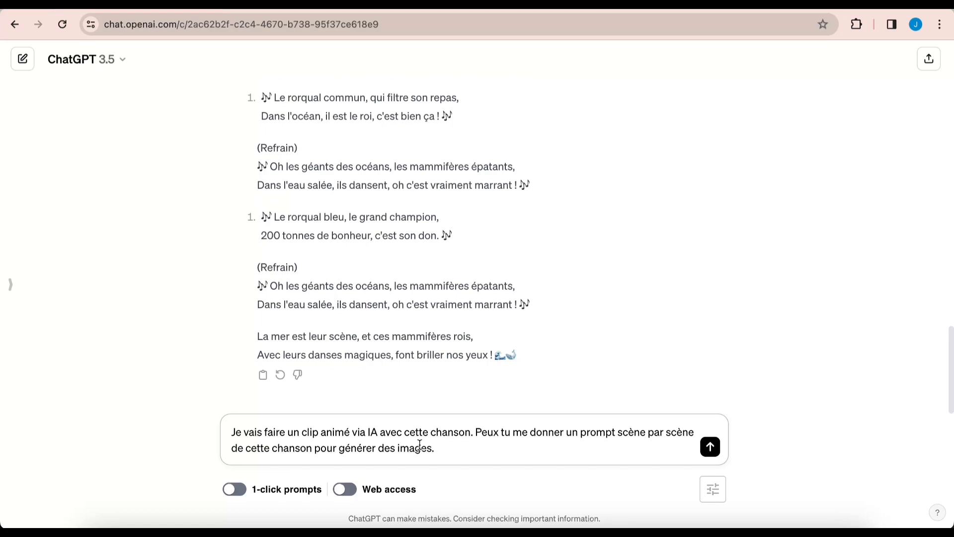
key(Return)
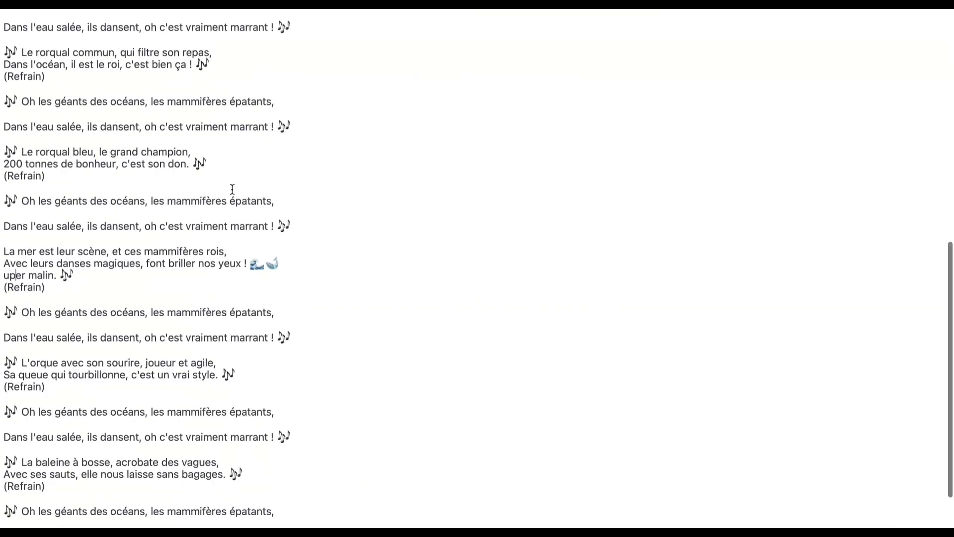
Remove the "(Refrain)" markers from the opening part of the pasted lyrics, through the first cachalot verse
scroll(232, 189, up, 10)
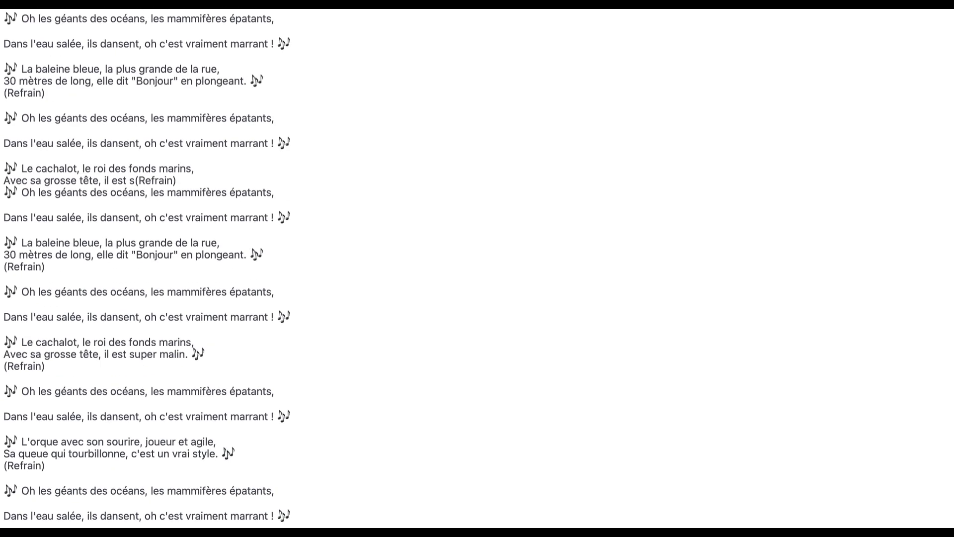
key(BackSpace)
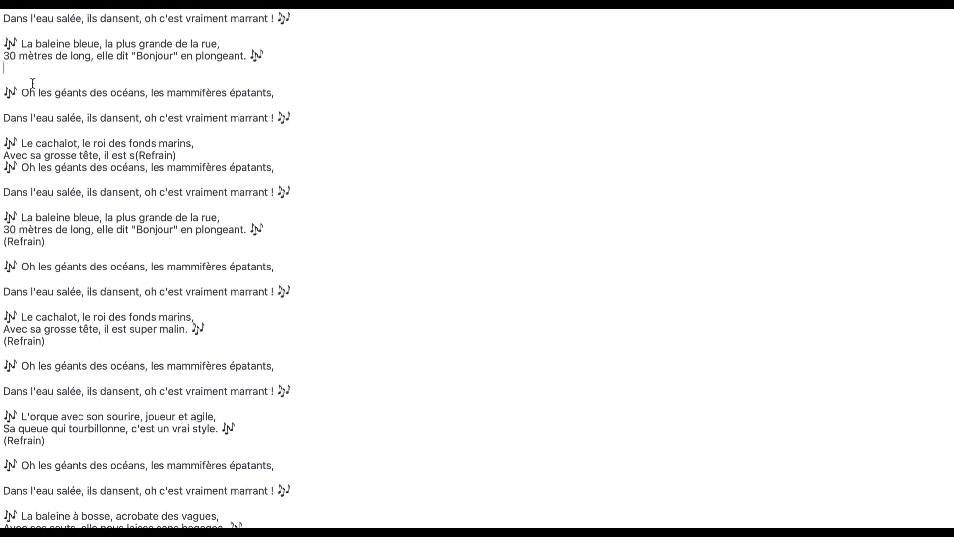
key(BackSpace)
click(175, 141)
key(BackSpace)
key(BackSpace)
key(BackSpace)
key(BackSpace)
key(BackSpace)
key(BackSpace)
key(BackSpace)
key(BackSpace)
key(BackSpace)
Delete the "(Refrain)" text after the repeated blue whale verse and the repeated cachalot verse
click(43, 231)
key(BackSpace)
key(BackSpace)
key(BackSpace)
key(BackSpace)
key(BackSpace)
key(BackSpace)
key(BackSpace)
key(BackSpace)
click(44, 329)
key(BackSpace)
key(BackSpace)
key(BackSpace)
key(BackSpace)
key(BackSpace)
key(BackSpace)
key(BackSpace)
key(BackSpace)
Complete the cut-off line of the first cachalot verse with "super malin"
scroll(286, 143, down, 2)
scroll(286, 143, up, 2)
click(130, 142)
text(super malin)
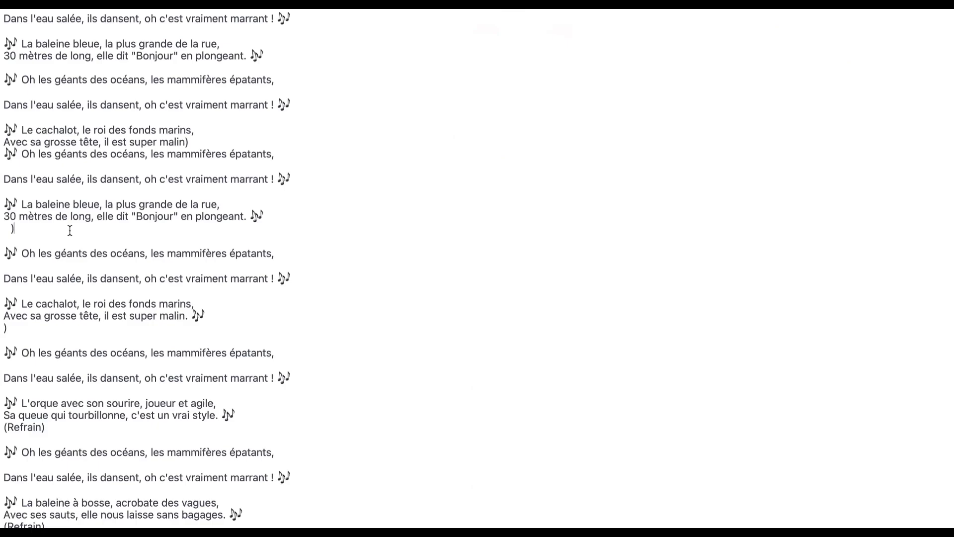
Delete the "(Refrain)" marker after the orca verse and check the rest of the lyrics
click(42, 427)
key(BackSpace)
key(BackSpace)
key(BackSpace)
key(BackSpace)
key(BackSpace)
key(BackSpace)
key(BackSpace)
key(BackSpace)
scroll(44, 428, down, 2)
click(42, 427)
scroll(477, 269, down, 6)
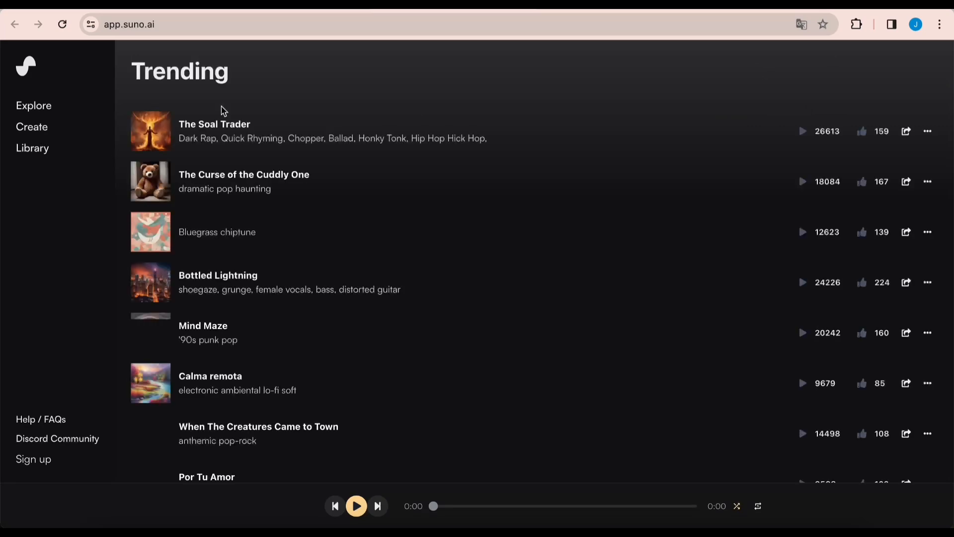
Switch to Suno, open its song creation page and sign in
click(45, 128)
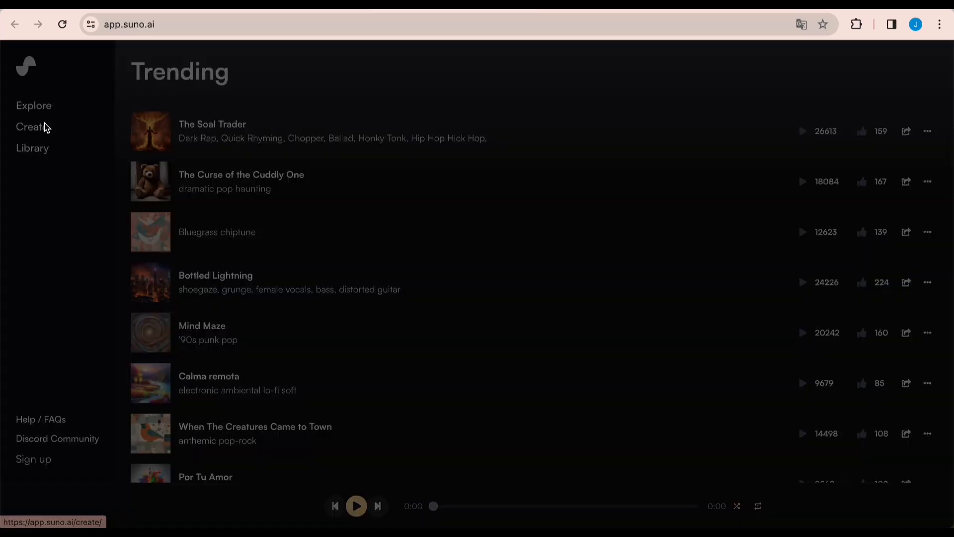
click(472, 234)
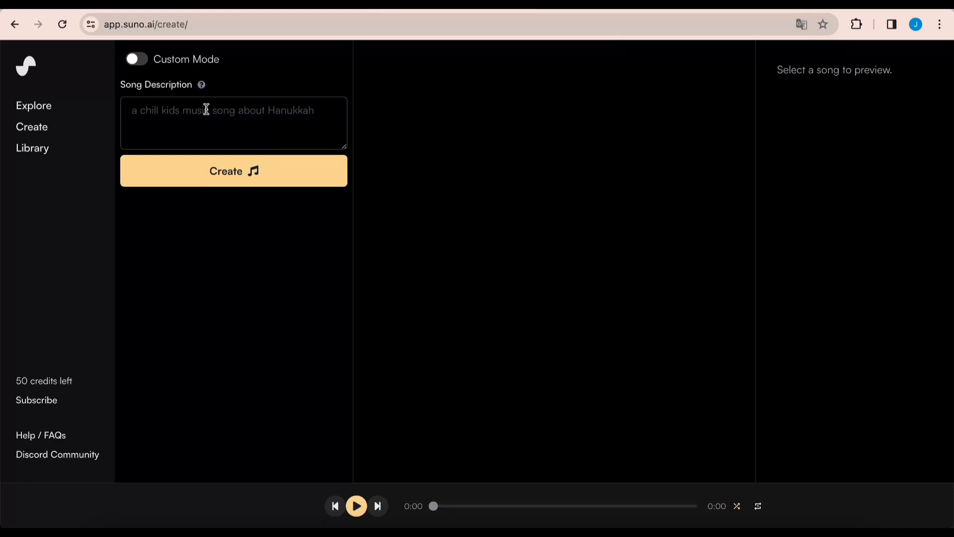
Enable Custom Mode and paste the cleaned marine mammal song text as the lyrics
click(143, 66)
click(223, 189)
key(ctrl+v)
Create the song with the style "Musique pour enfant" and the title "mammifères marins"
click(300, 388)
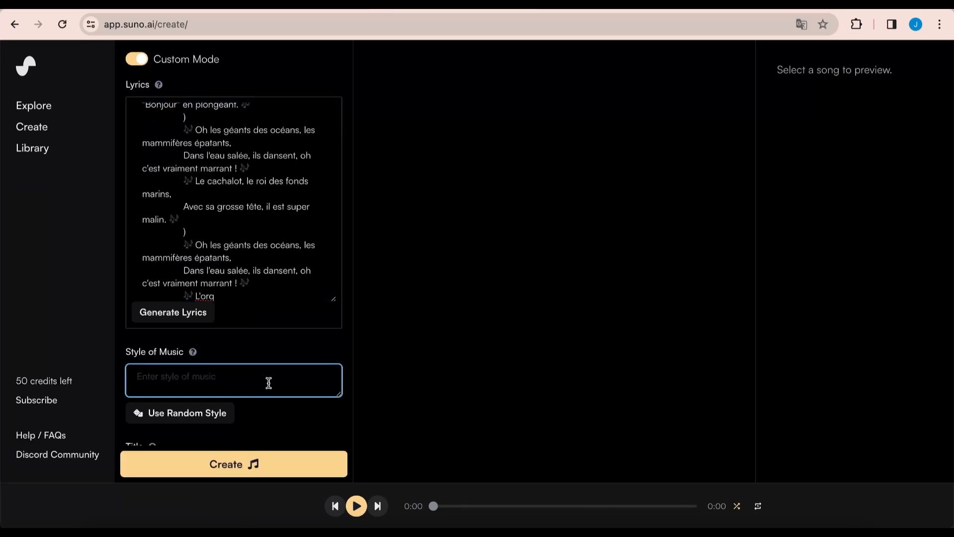
text(Musique pour enfant)
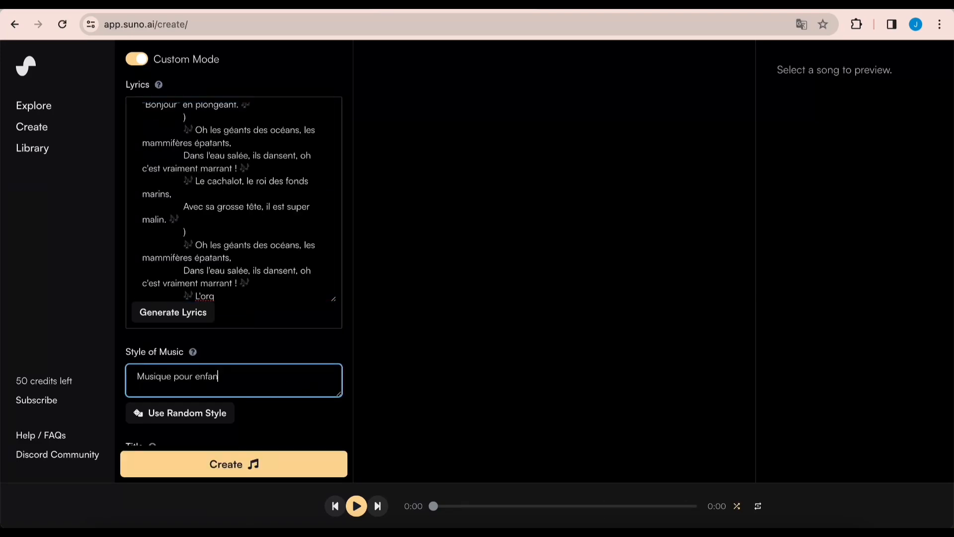
scroll(269, 383, down, 1)
click(240, 428)
text(mammif)
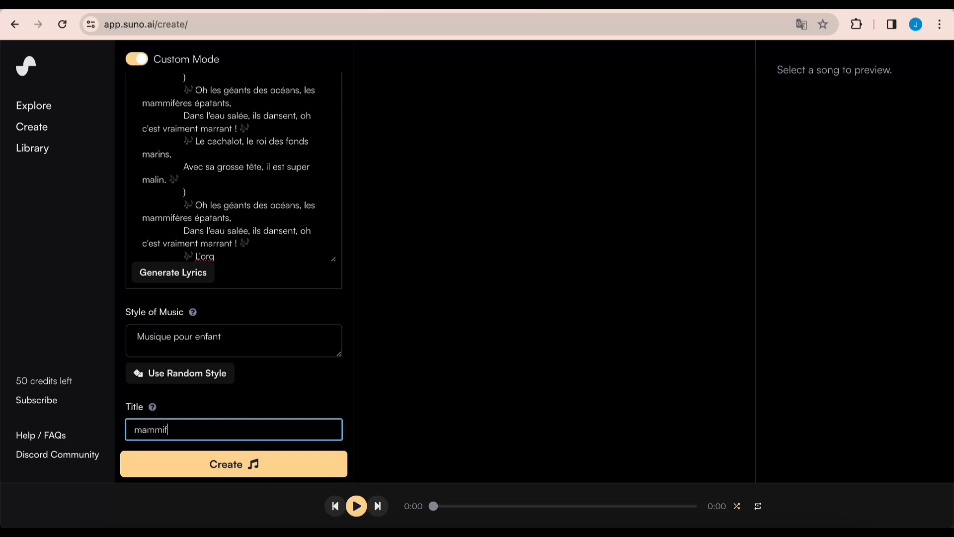
text(ères marins)
click(250, 464)
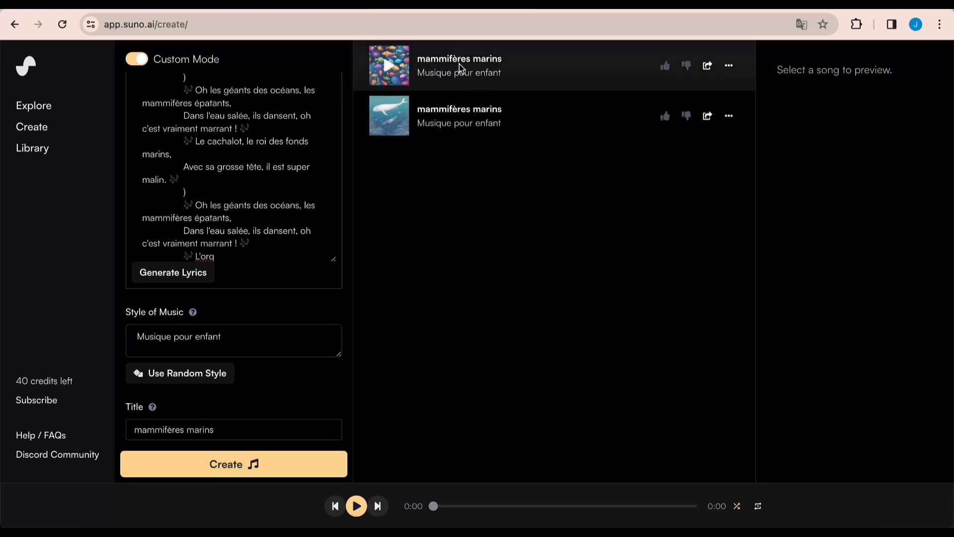
Listen to the first generated song and read through its lyrics
click(396, 69)
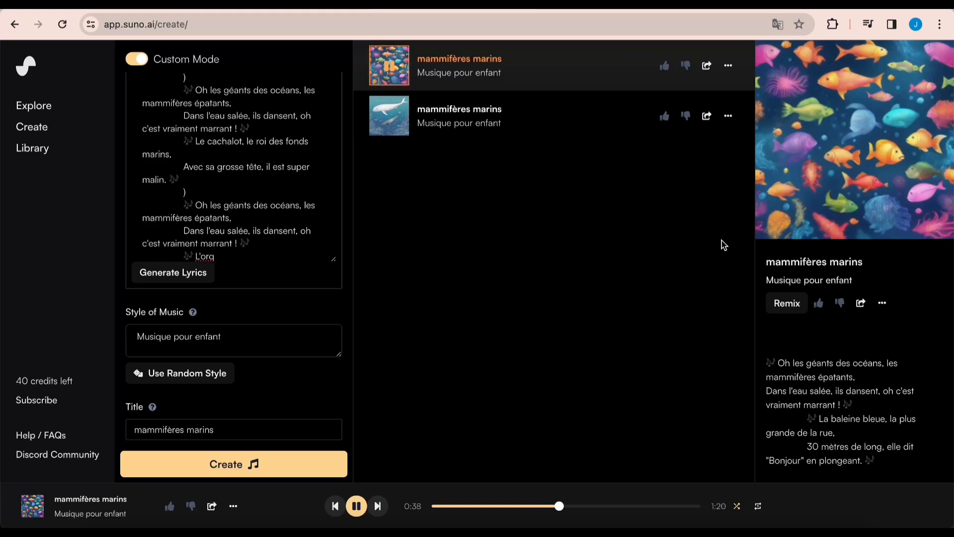
scroll(878, 347, down, 4)
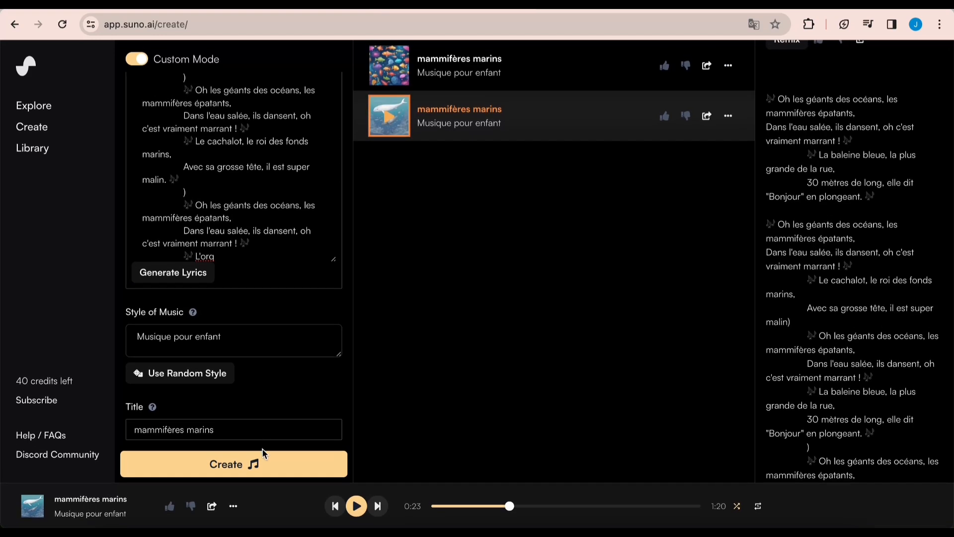
Generate another pair of songs with the same lyrics, style and title, and listen to the first new one
click(259, 465)
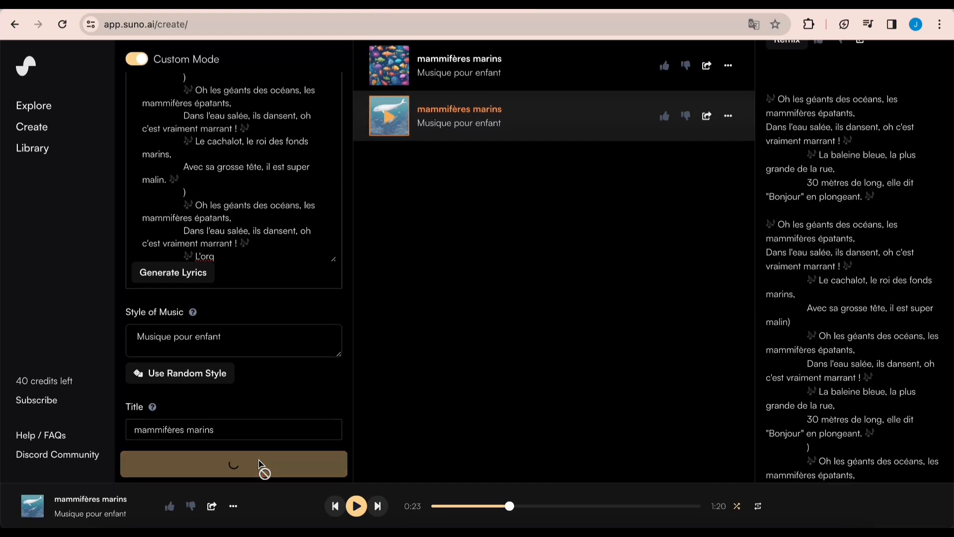
click(390, 168)
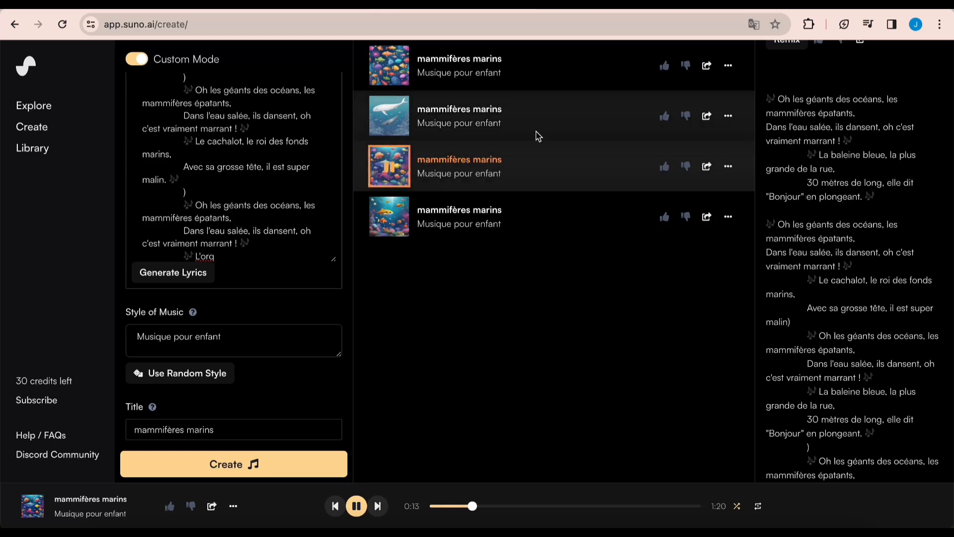
click(390, 168)
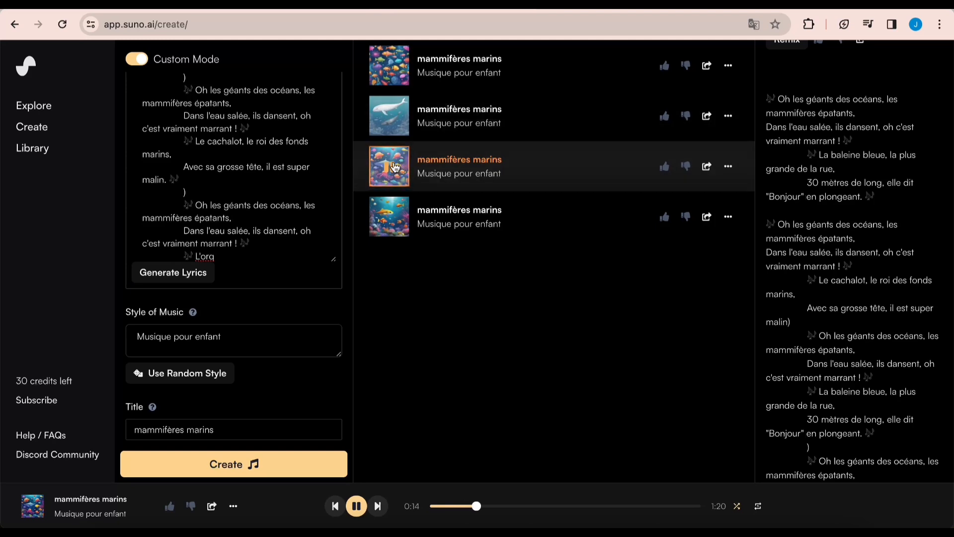
Listen to the last generated version of the song at a lower volume and pause it
click(391, 219)
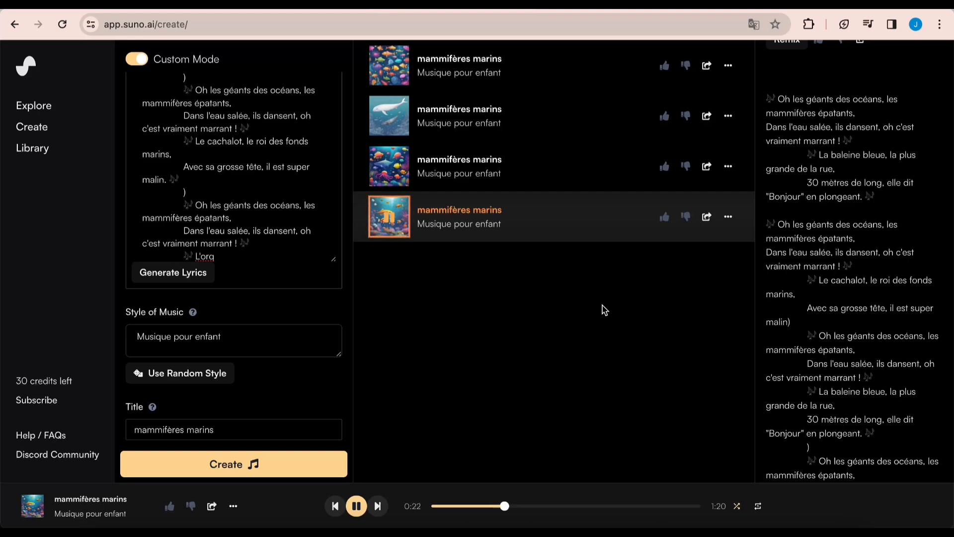
key(XF86AudioLowerVolume)
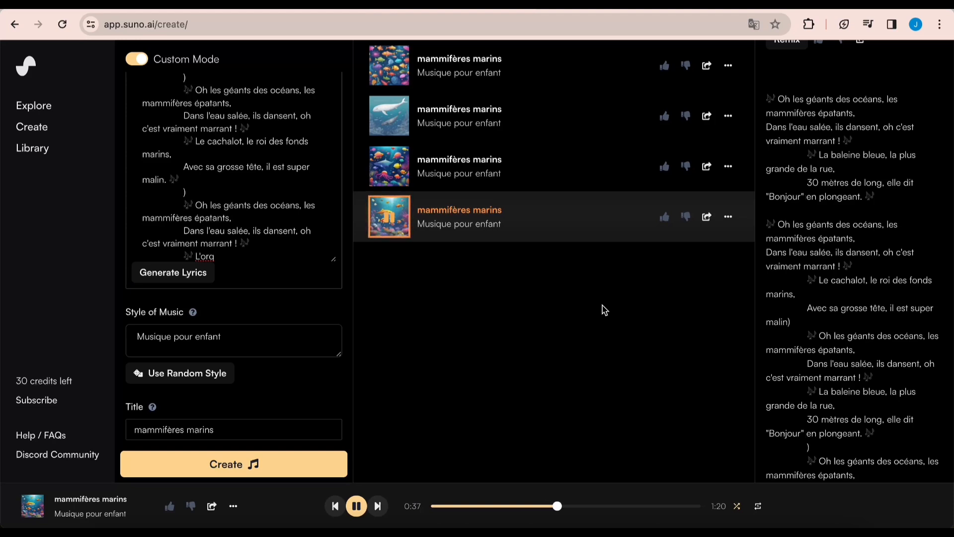
click(357, 506)
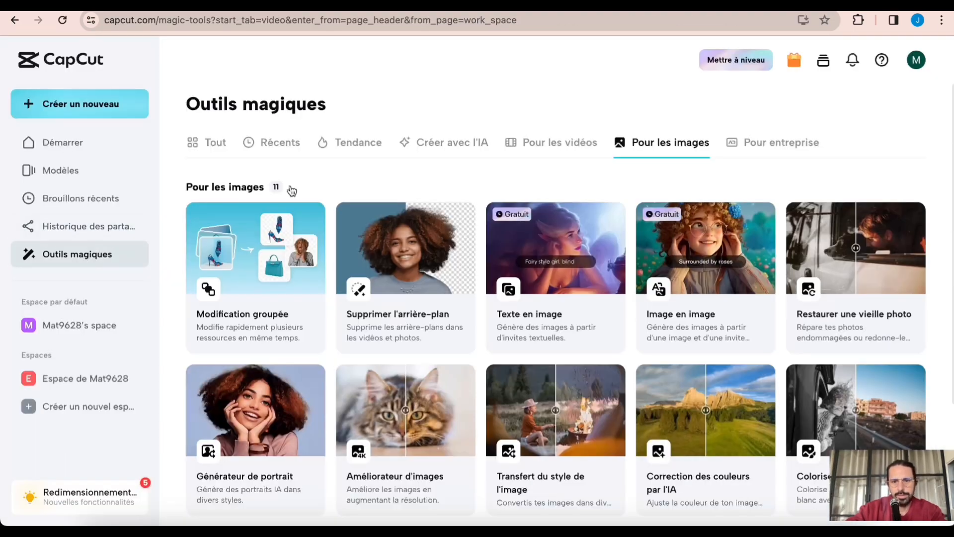
Switch to CapCut and open the Texte en image tool from the magic tools for images
scroll(578, 317, down, 4)
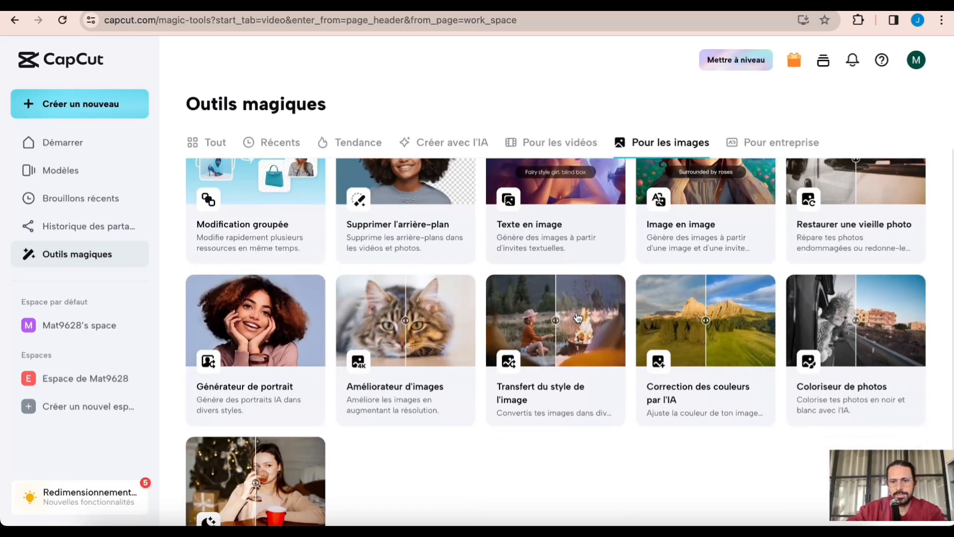
scroll(625, 226, up, 3)
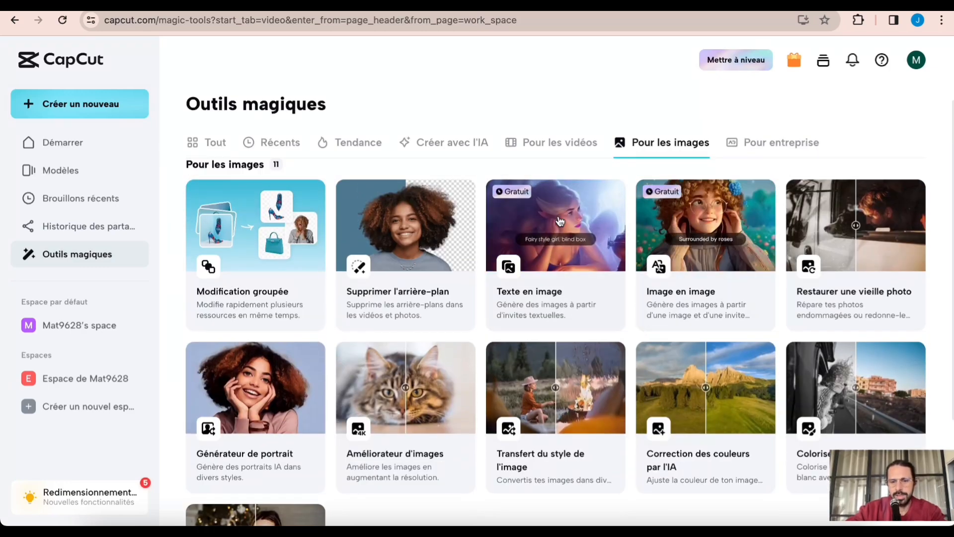
click(560, 244)
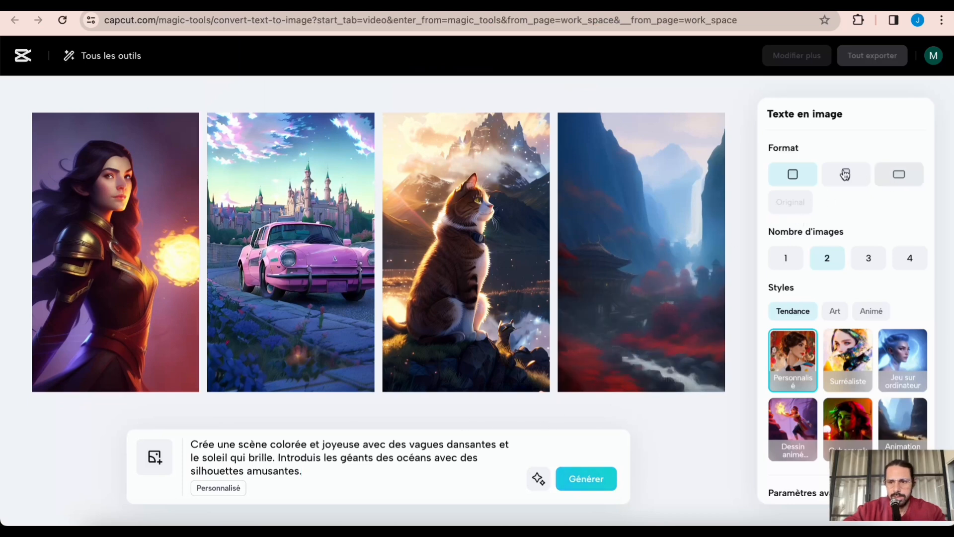
Generate 4 landscape images of the colourful dancing-waves scene in the Dessin animé américain style
click(898, 177)
click(918, 265)
scroll(915, 279, down, 1)
click(797, 369)
scroll(820, 393, down, 2)
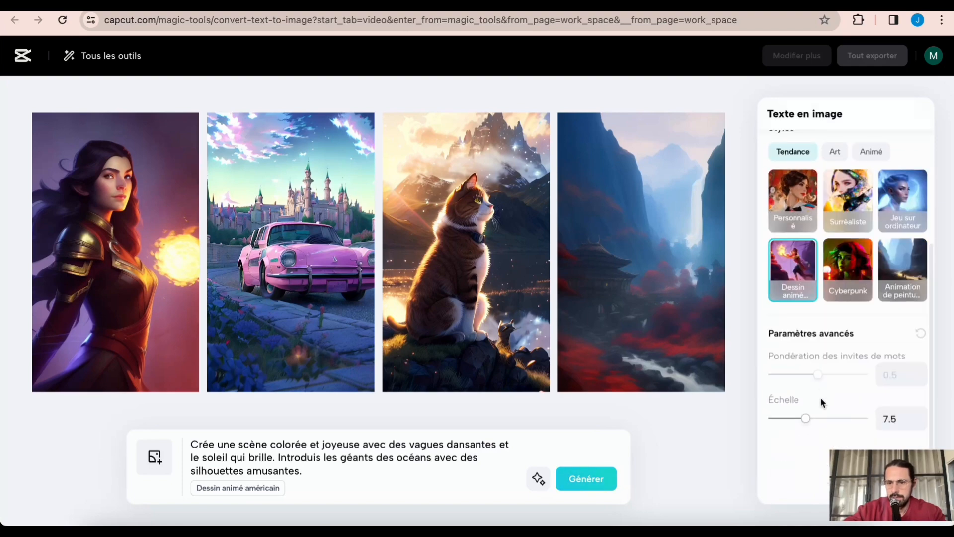
click(605, 490)
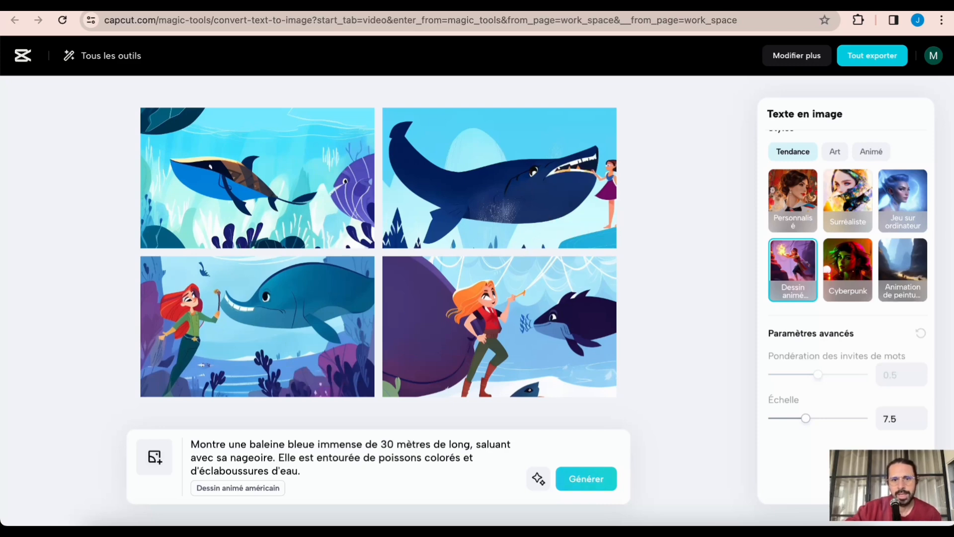
click(453, 483)
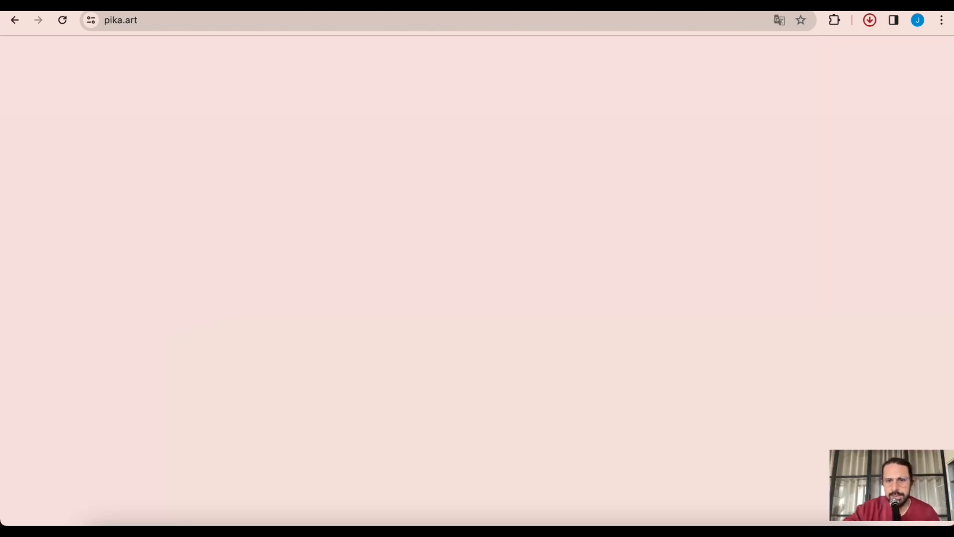
Generate a Pika video from the 1280×768 dark-blue whale image without a text prompt, and view the result enlarged
scroll(293, 504, down, 3)
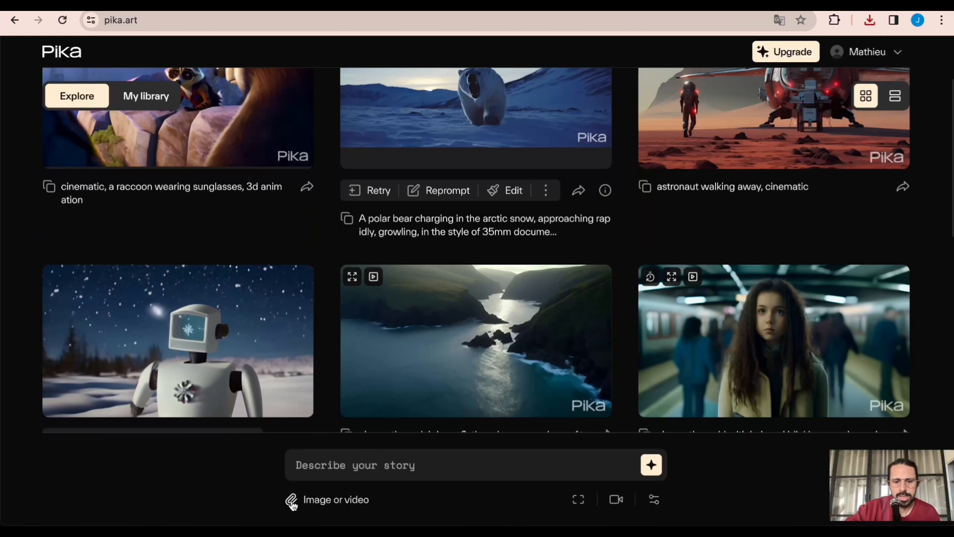
click(292, 504)
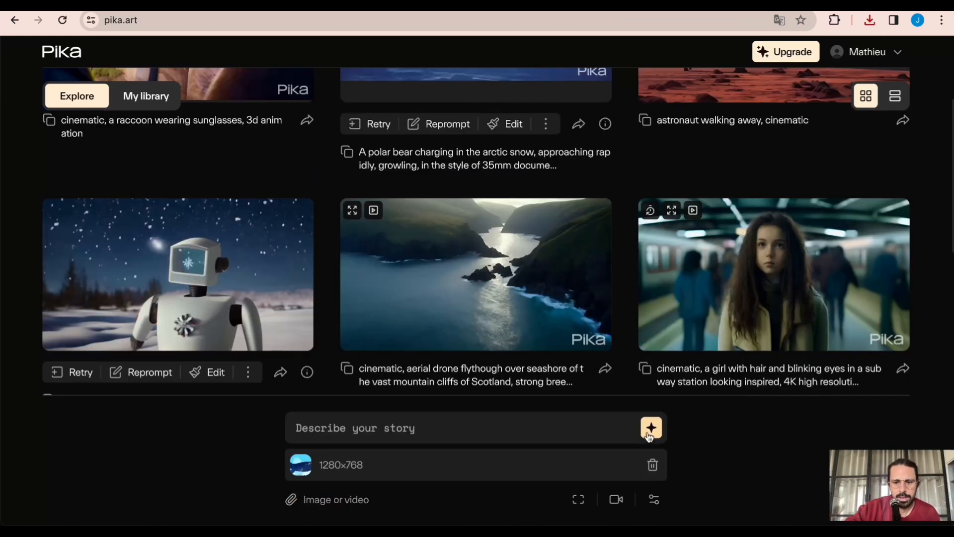
click(651, 429)
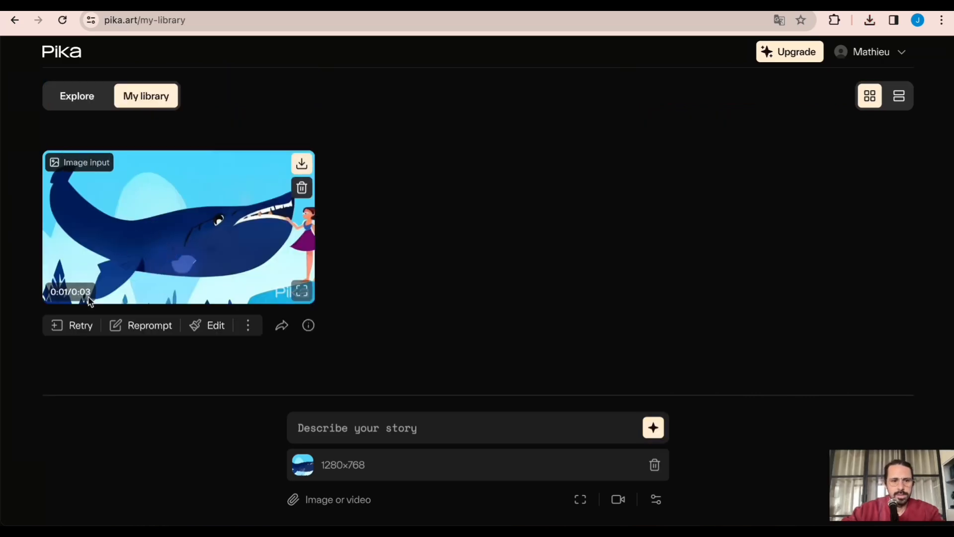
click(301, 291)
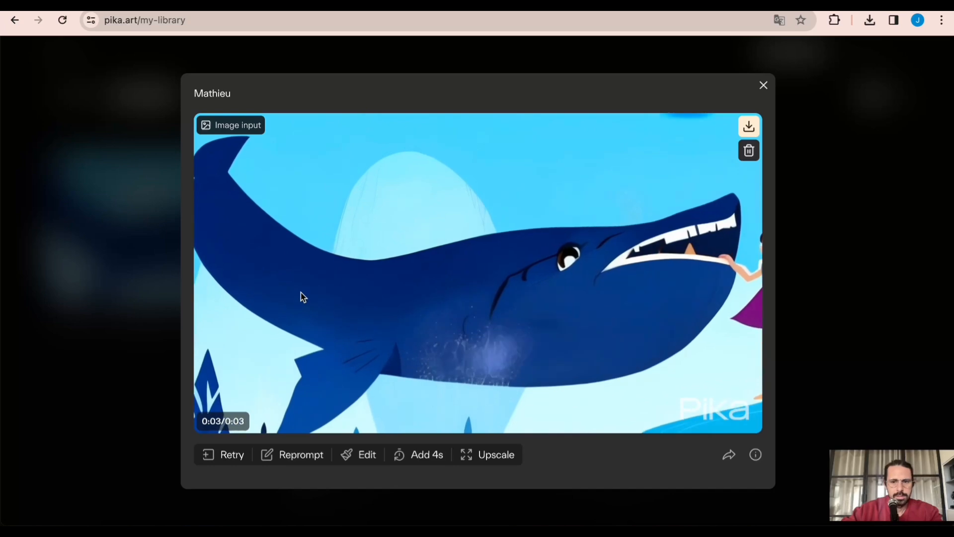
click(764, 86)
Generate a text-only video from "Montre une baleine bleue immense de 30 mètres de long, saluant avec sa nageoire. Elle est entourée de poissons colorés et d'éclaboussures d'eau."
click(661, 477)
text(Montre une baleine bleue immense de 30 mètres de long, saluant avec sa nageoire. Elle est entourée de poissons colorés et d'éclaboussures d'eau.)
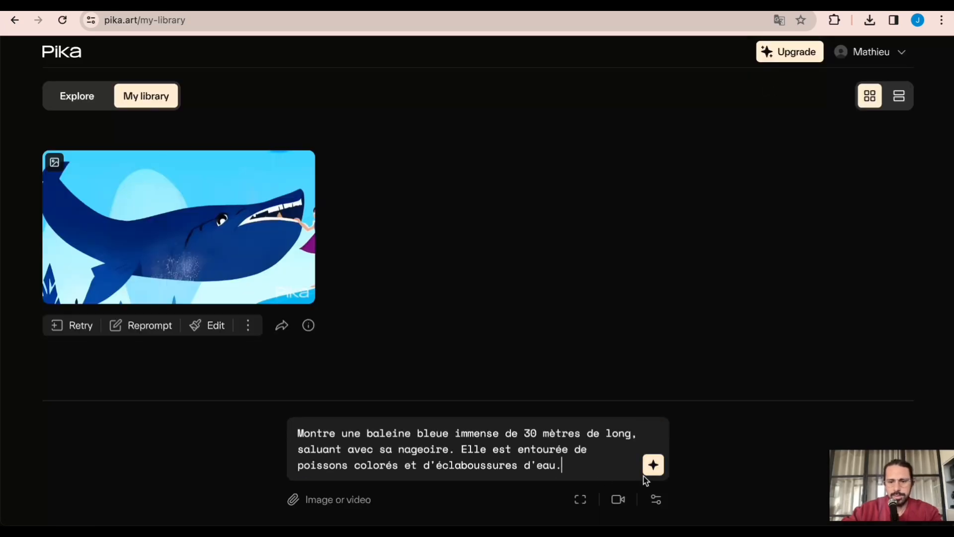
click(653, 466)
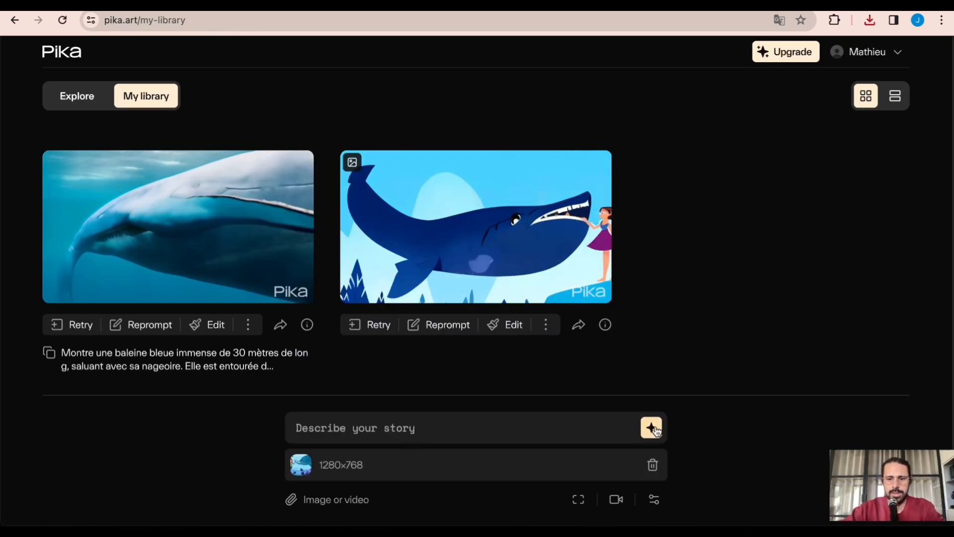
Generate a video from the image of the red-haired girl facing the whale, without a prompt, and view the result enlarged
click(652, 428)
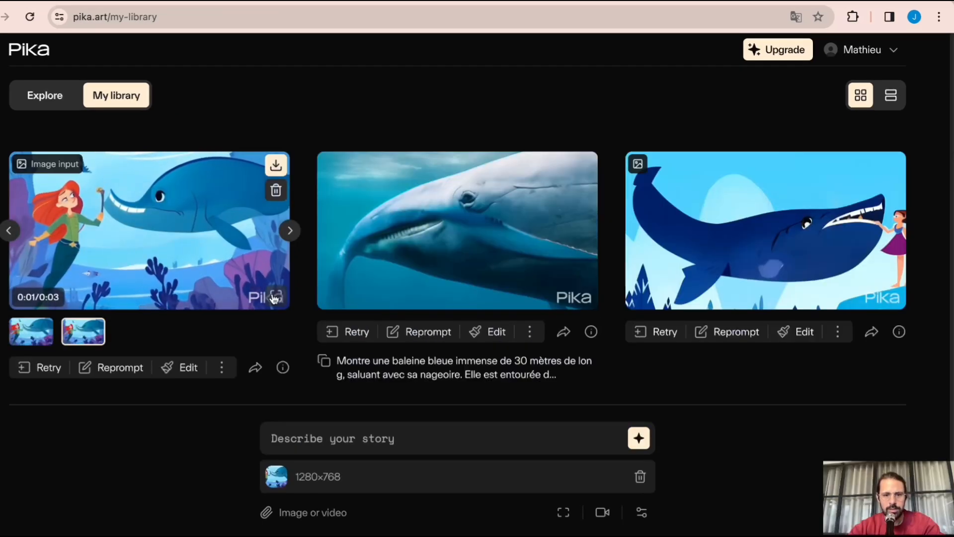
click(274, 297)
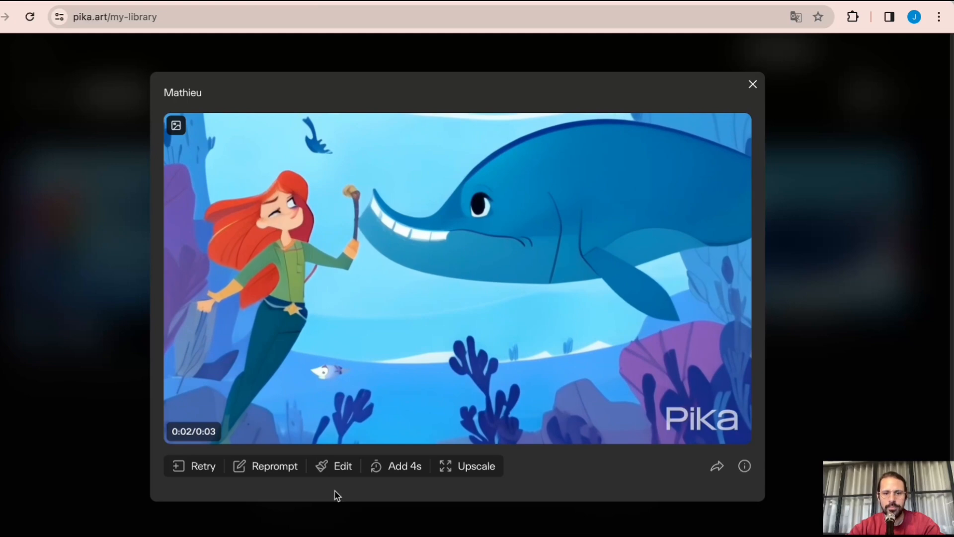
click(825, 310)
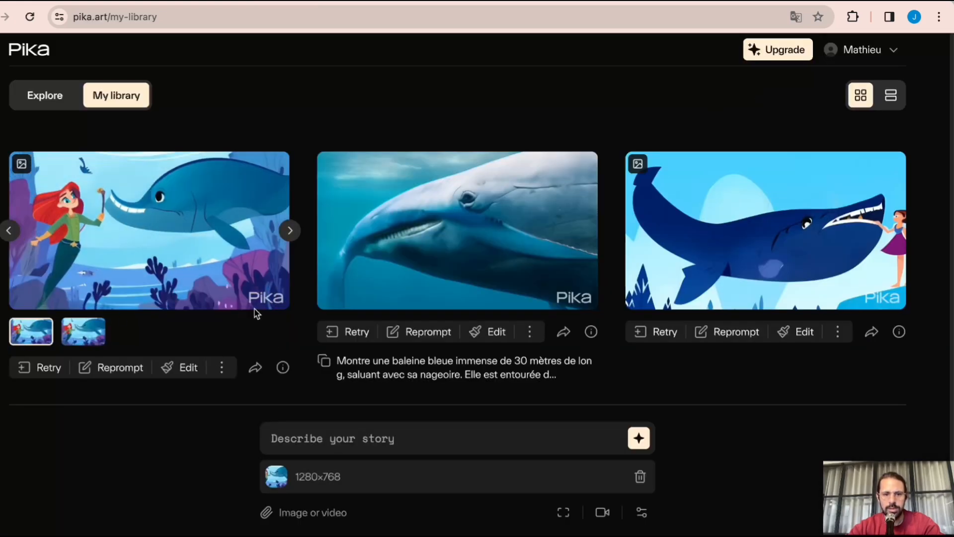
click(102, 307)
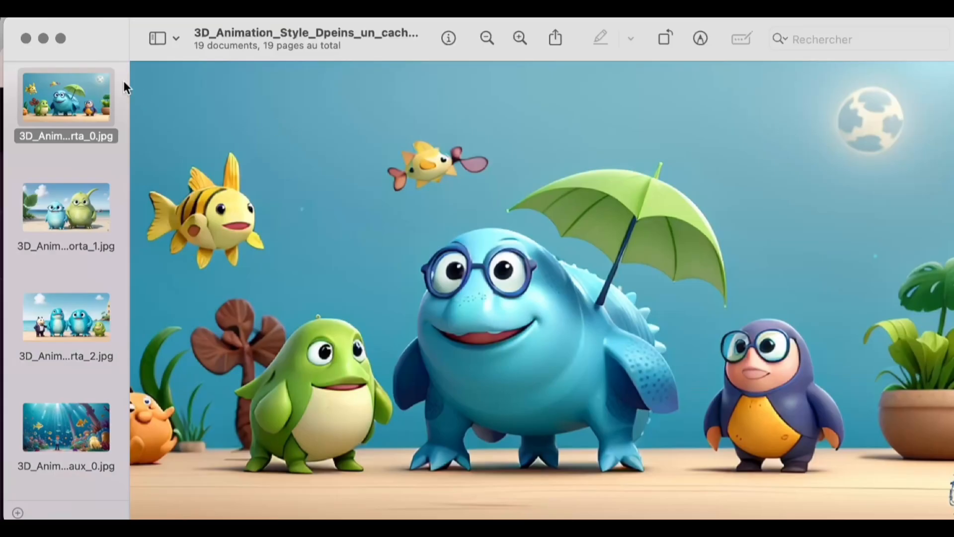
Review the 3D animation style images one after another in full screen in Preview
click(60, 38)
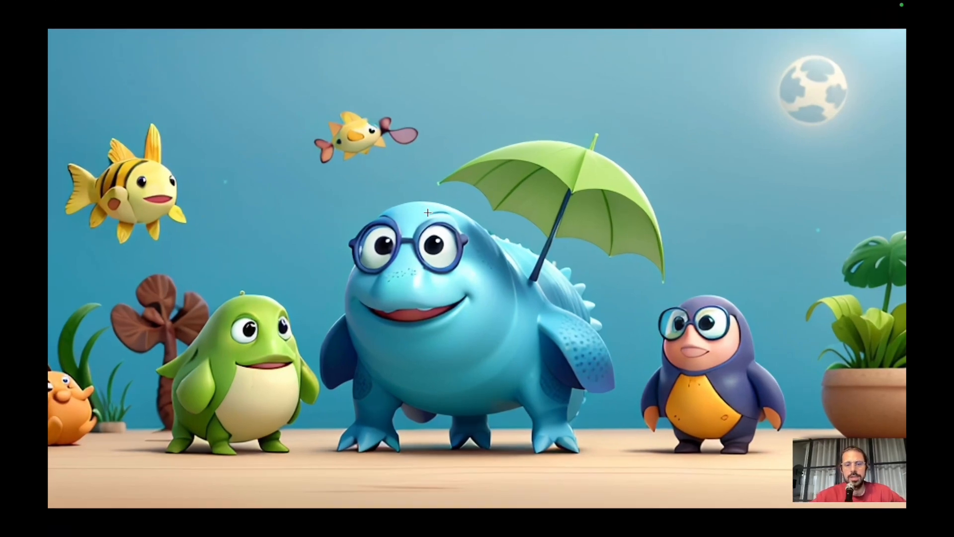
key(Right)
key(Right)
key(Right)
key(Right)
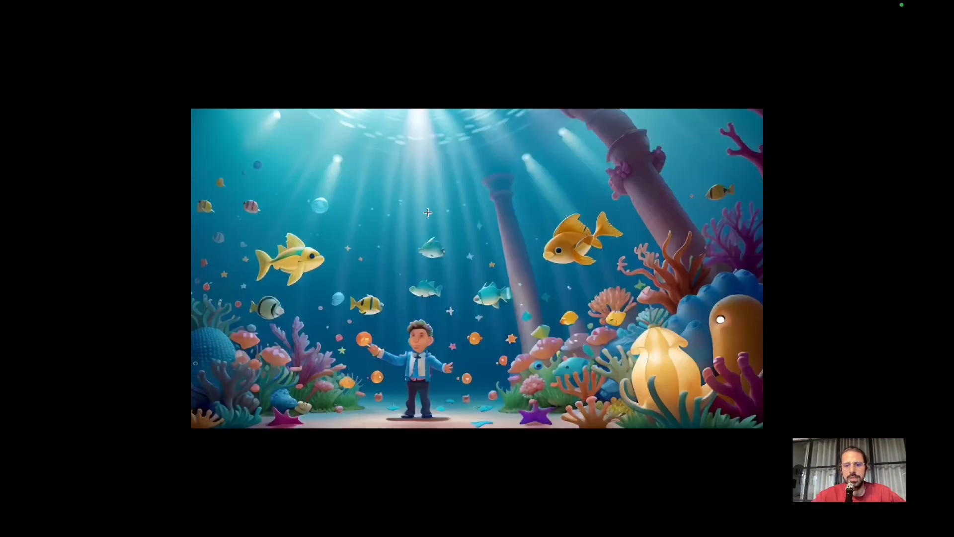
key(Right)
key(Right)
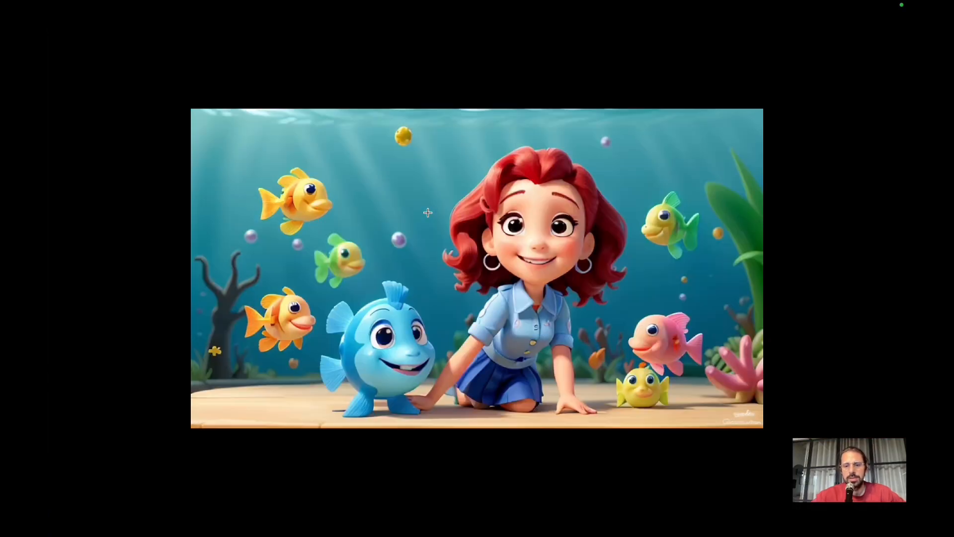
key(Right)
key(Right)
key(Right)
key(Right)
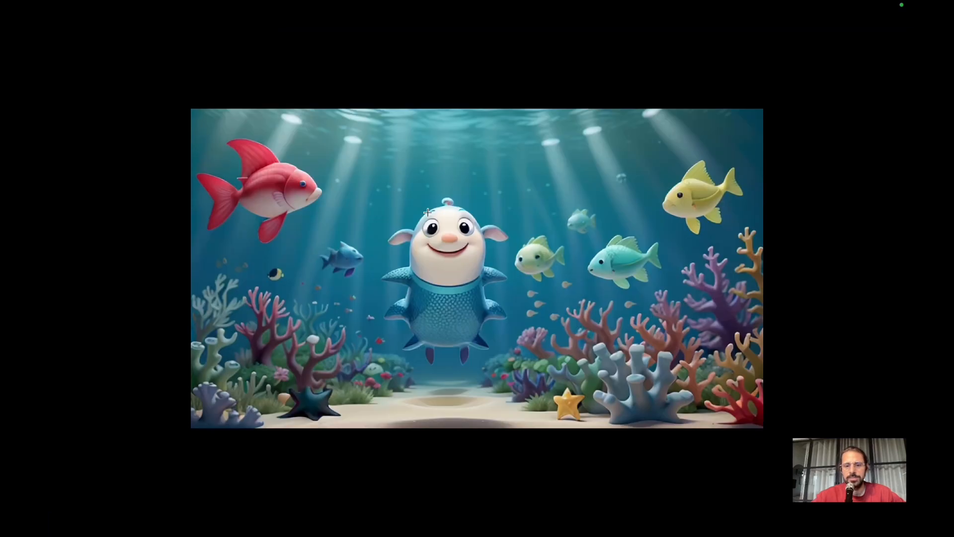
key(Right)
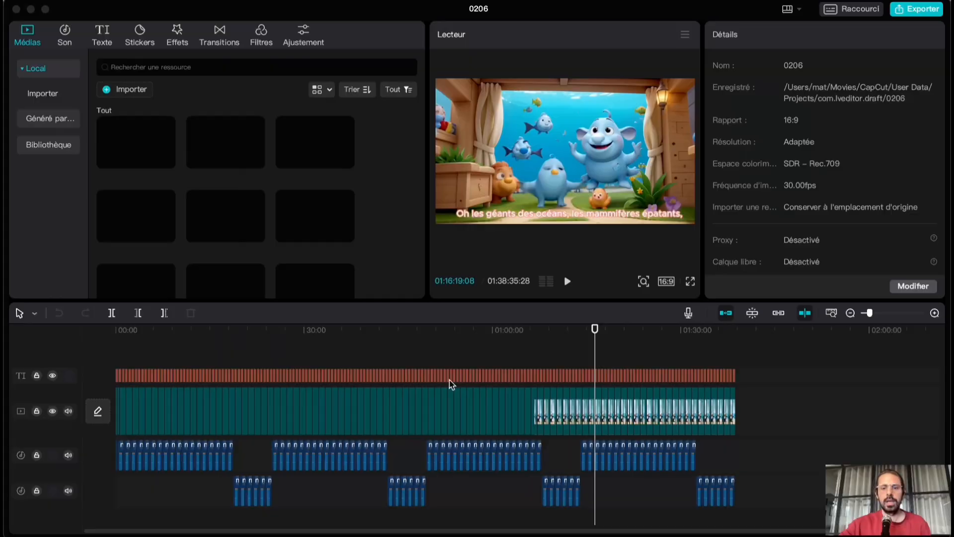
Inspect the assembled song video on the timeline of CapCut project 0206 around the 01:09 mark
click(553, 376)
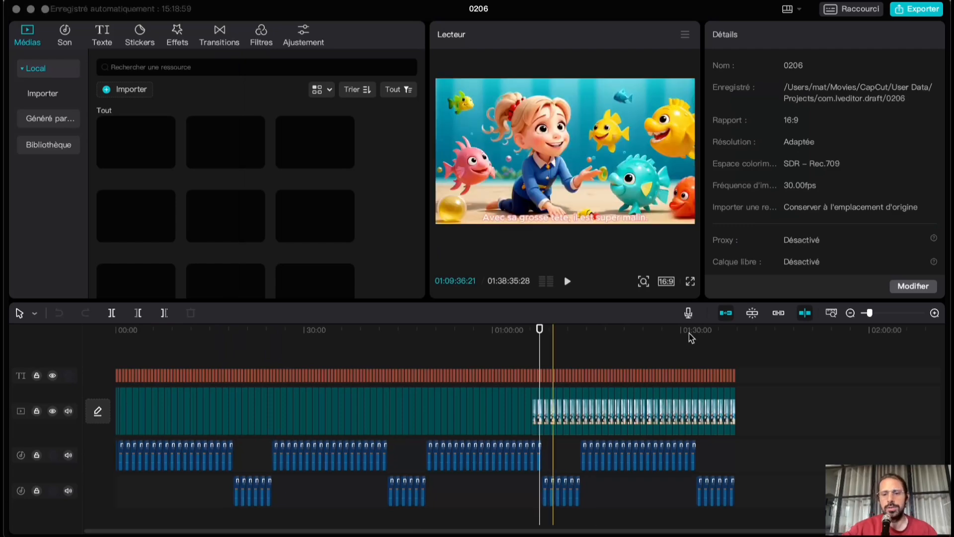
click(575, 360)
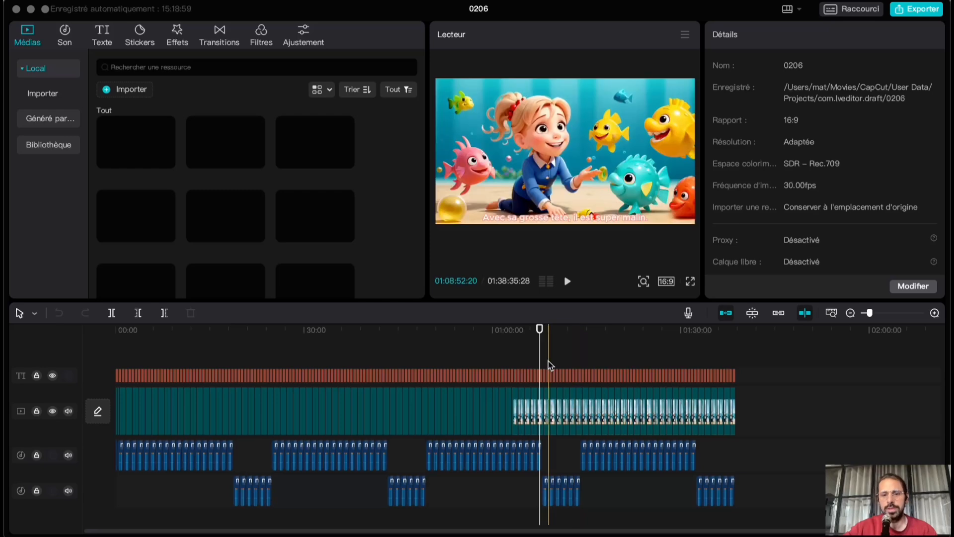